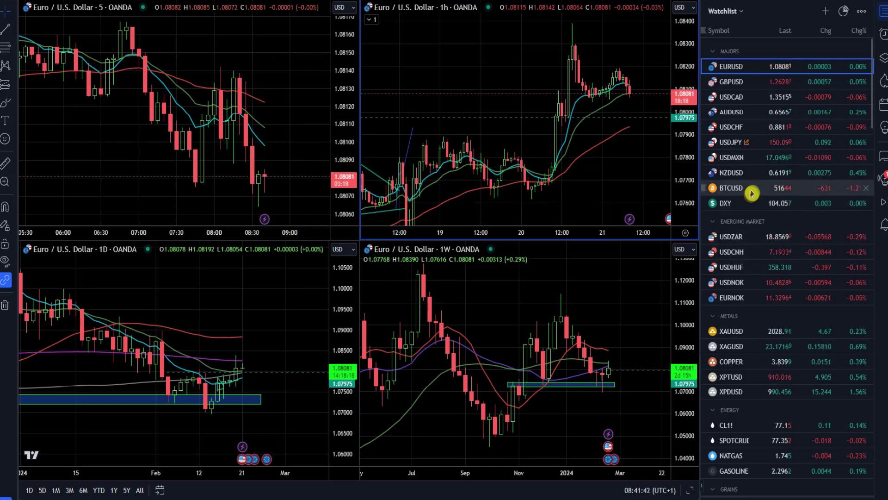
# Step: Examine the latest candles and moving averages on the EURUSD daily chart
pyautogui.scroll(-4, 760, 173)
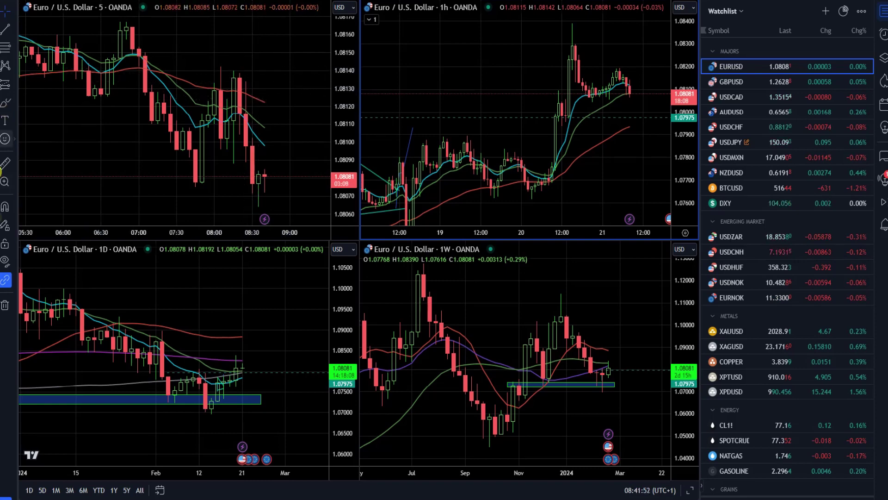
pyautogui.click(797, 70)
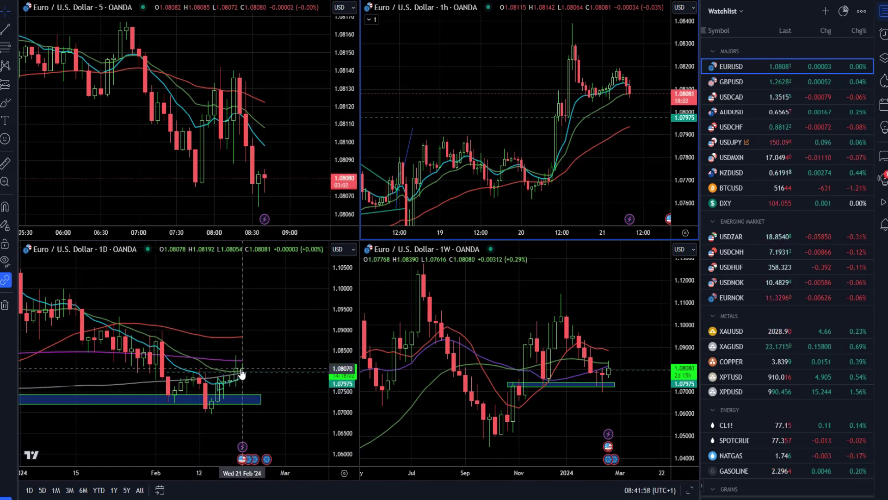
pyautogui.moveTo(345, 404); pyautogui.dragTo(345, 347)
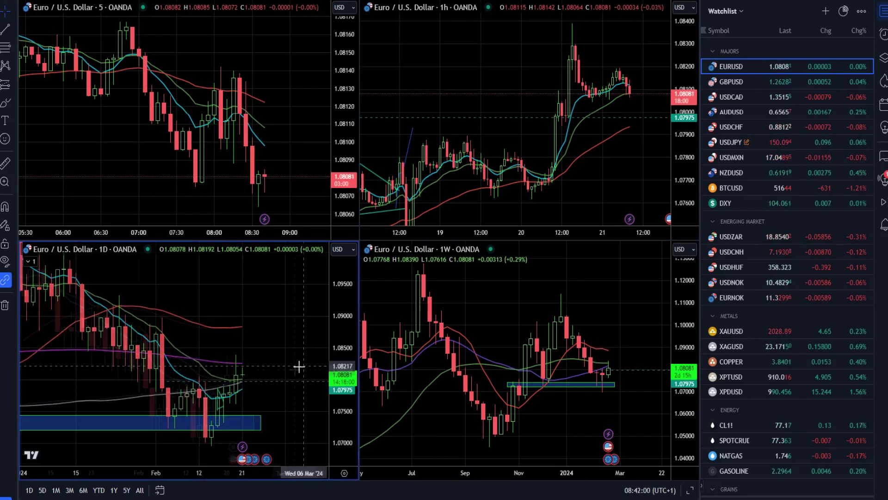
pyautogui.scroll(1, 235, 389)
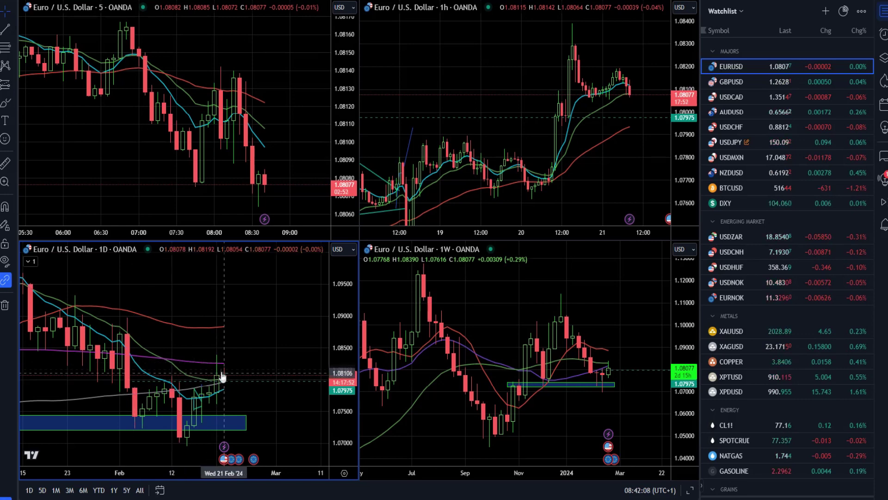
pyautogui.scroll(2, 218, 376)
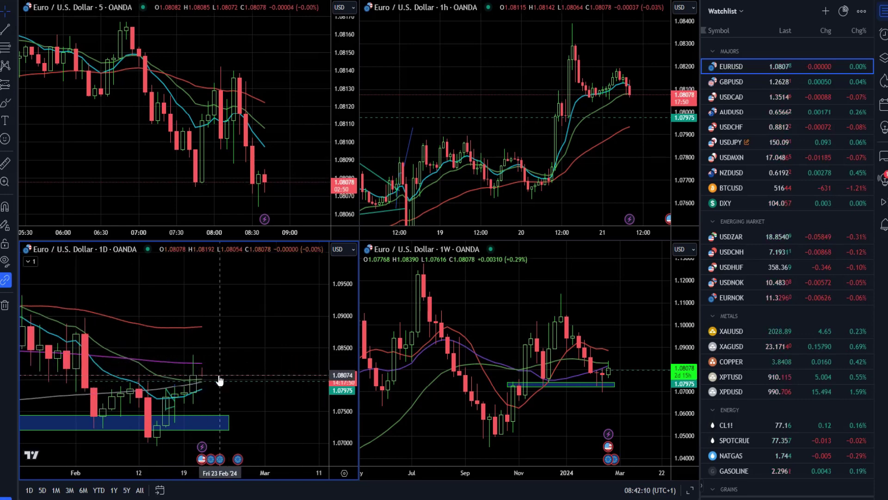
pyautogui.moveTo(218, 376); pyautogui.dragTo(280, 317)
pyautogui.moveTo(334, 384); pyautogui.dragTo(334, 356)
pyautogui.scroll(1, 310, 336)
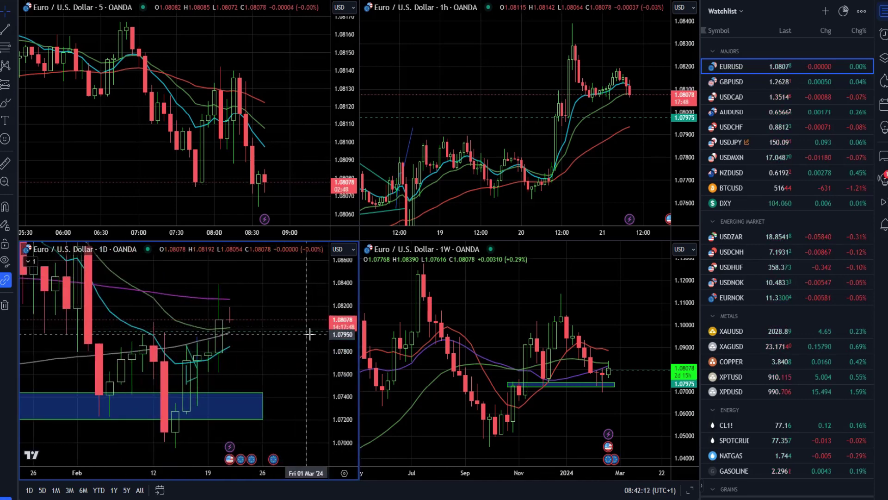
pyautogui.moveTo(292, 317); pyautogui.dragTo(287, 333)
pyautogui.scroll(1, 287, 333)
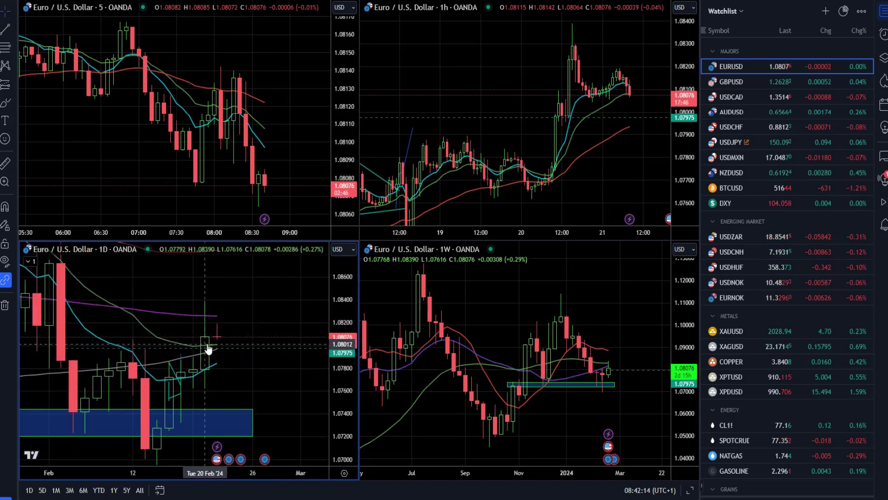
# Step: Place a horizontal ray at 1.08390 on the EURUSD daily chart, at the high of the 20 Feb candle
pyautogui.click(15, 33)
pyautogui.click(51, 165)
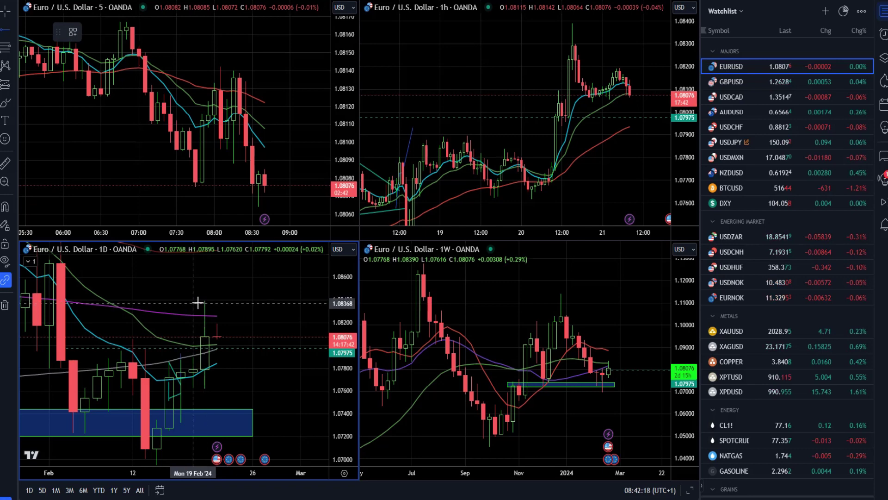
pyautogui.click(197, 304)
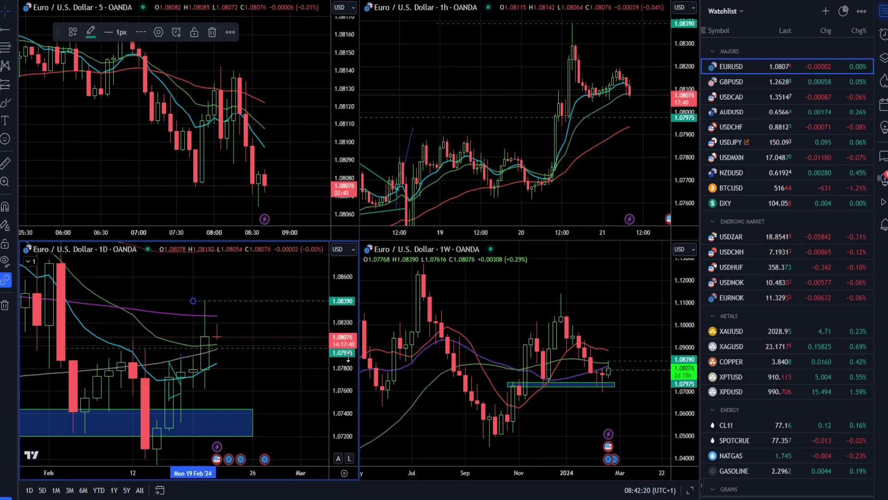
# Step: Place a second horizontal ray at 1.08780 on the EURUSD daily chart, anchored at the 31 Jan candle
pyautogui.scroll(-3, 148, 312)
pyautogui.moveTo(197, 305); pyautogui.dragTo(203, 356)
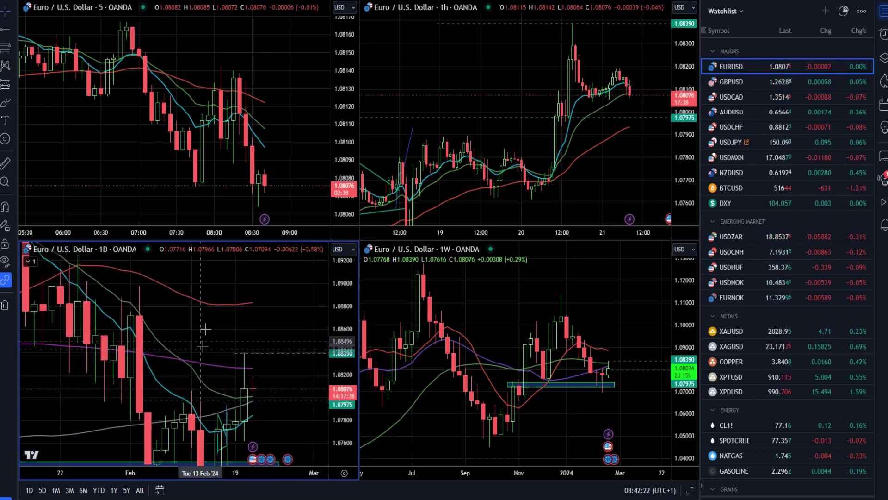
pyautogui.click(16, 31)
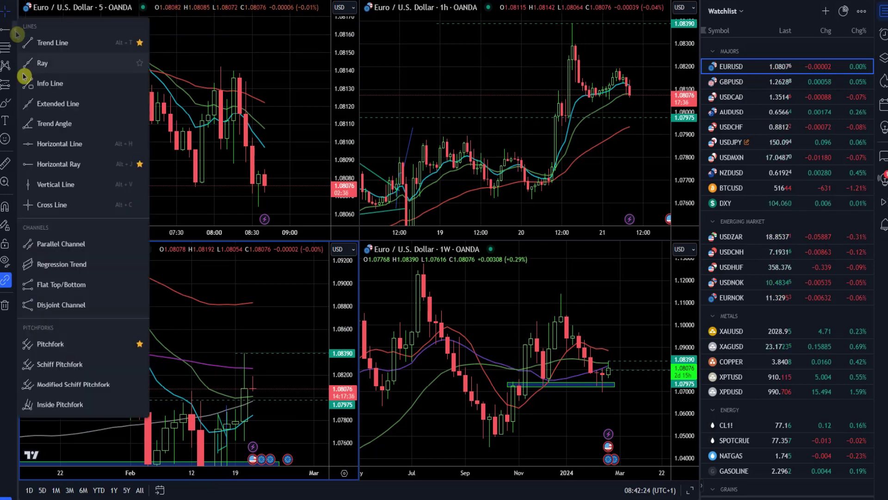
pyautogui.click(47, 164)
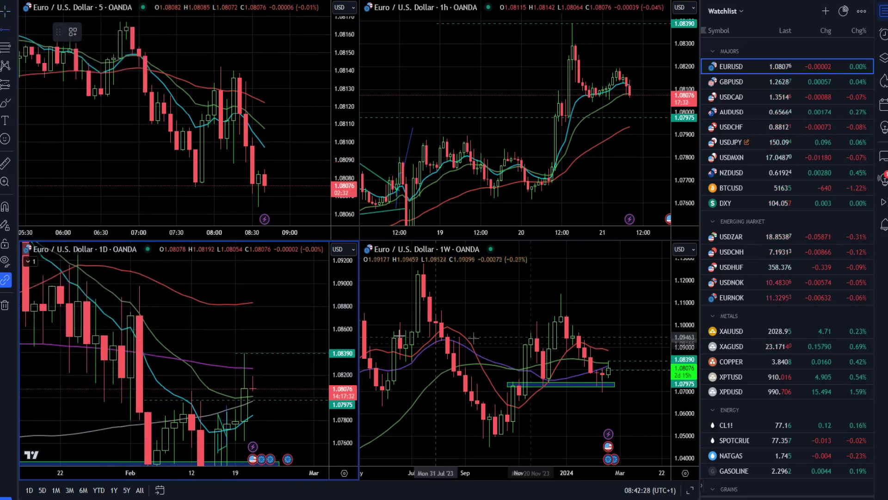
pyautogui.click(121, 308)
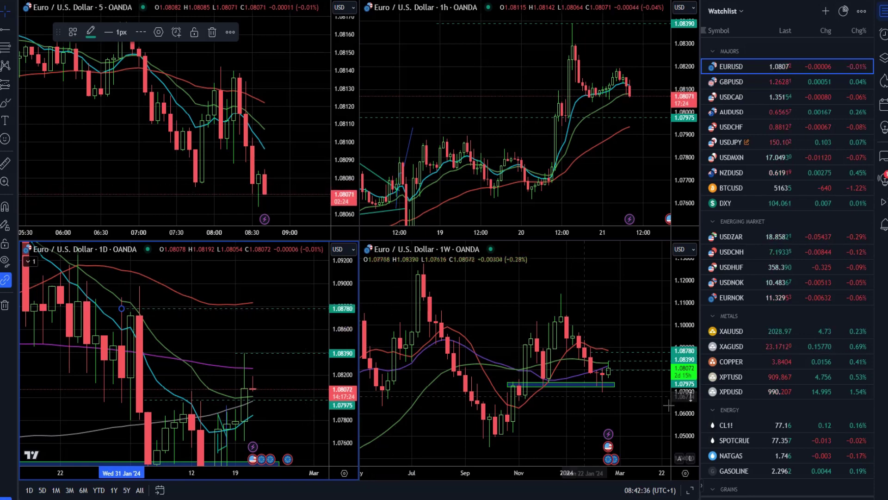
# Step: Check the weekly support zone and draw a rising trend line beneath the recent pullback lows on the EURUSD 1-hour chart
pyautogui.scroll(2, 639, 375)
pyautogui.scroll(1, 639, 375)
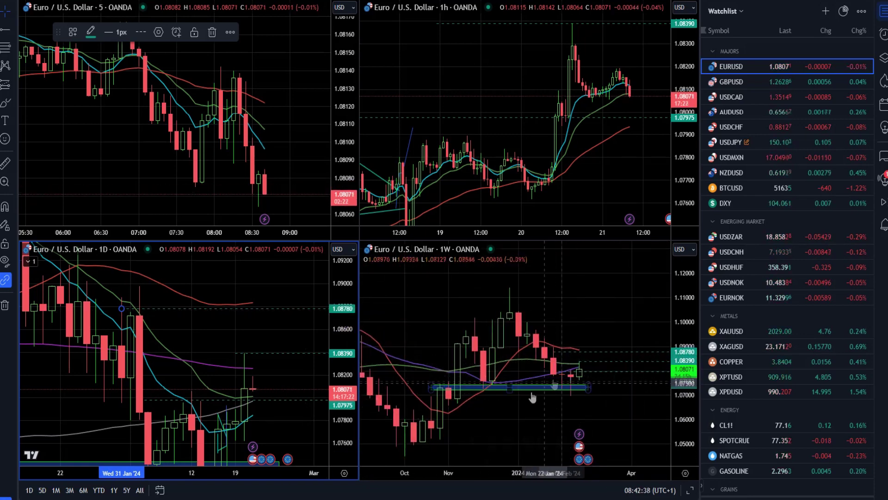
pyautogui.click(450, 393)
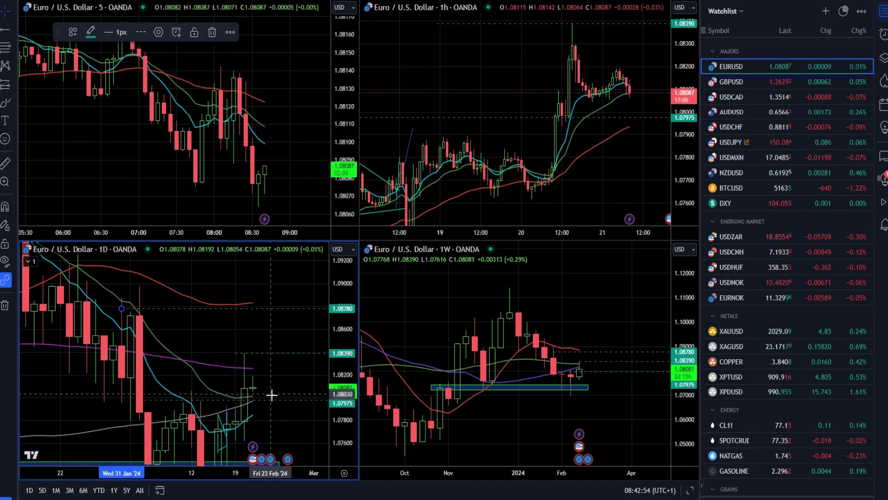
pyautogui.click(629, 58)
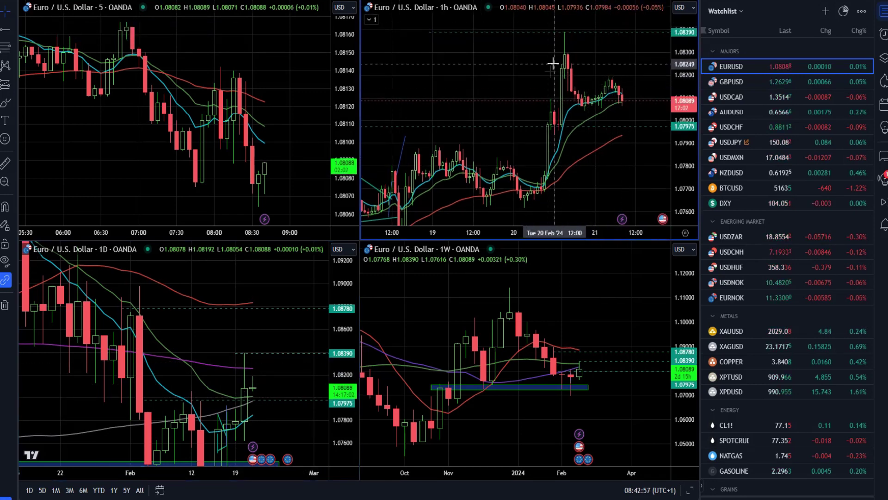
pyautogui.scroll(2, 557, 139)
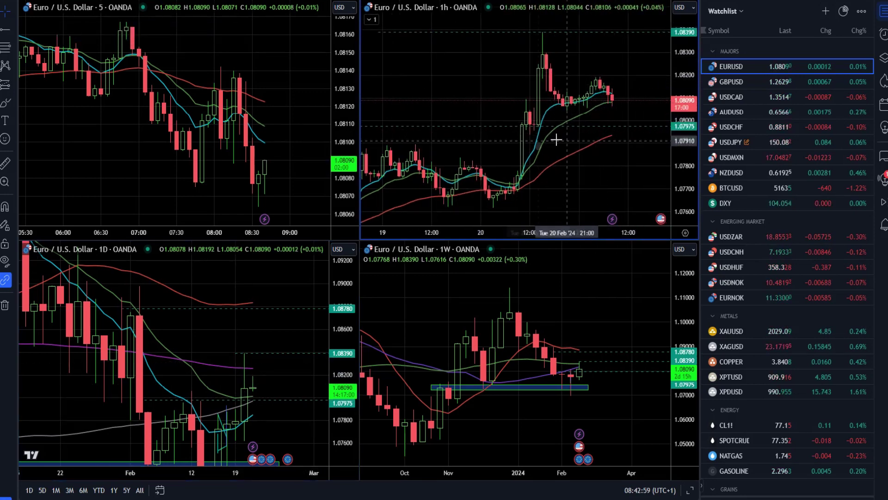
pyautogui.click(530, 134)
pyautogui.click(633, 96)
pyautogui.click(624, 121)
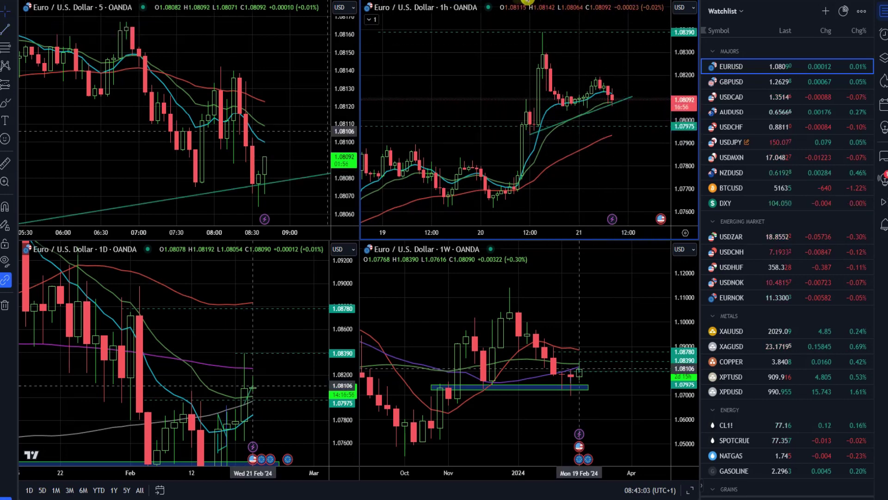
# Step: Draw a zigzag path on the EURUSD 1-hour chart projecting price from the trend line up to just above the 1.08390 level
pyautogui.click(458, 2)
pyautogui.click(612, 105)
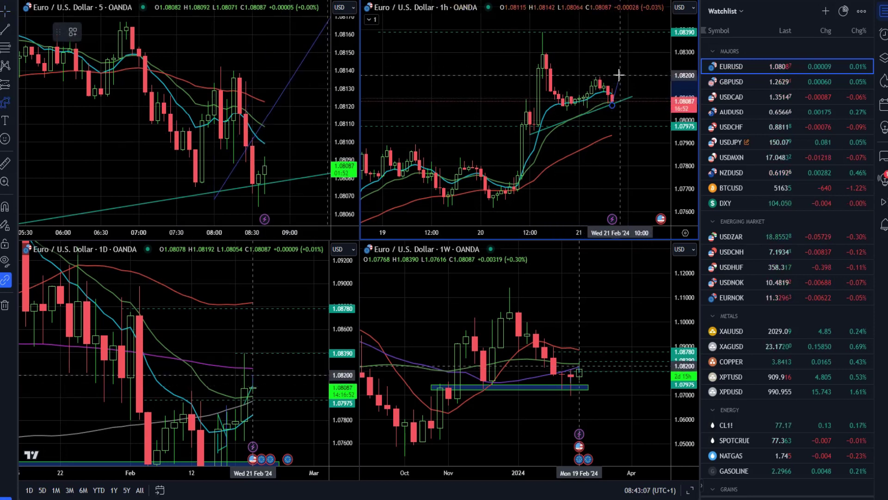
pyautogui.click(620, 68)
pyautogui.click(624, 78)
pyautogui.click(628, 53)
pyautogui.click(632, 70)
pyautogui.click(636, 48)
pyautogui.click(637, 53)
pyautogui.doubleClick(641, 28)
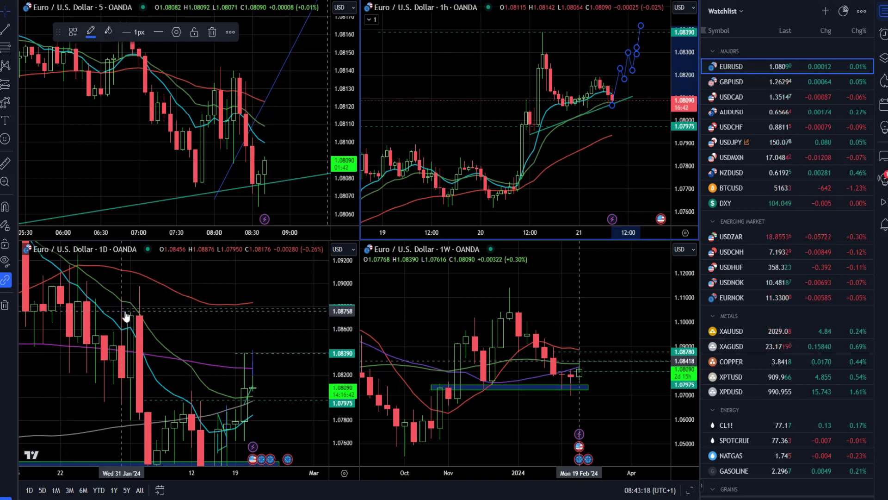
# Step: Switch the charts to XAUUSD and examine the weekly candles around the moving average and the blue support zone
pyautogui.click(722, 331)
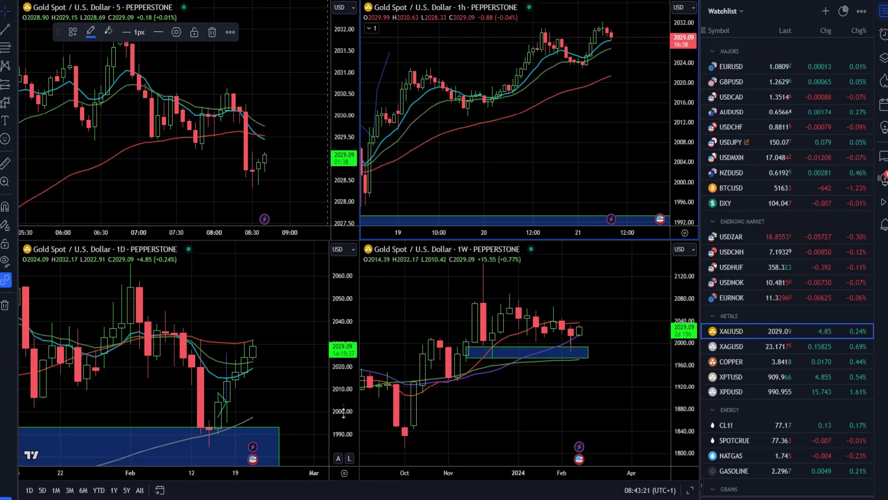
pyautogui.moveTo(683, 317)
pyautogui.mouseDown()
pyautogui.moveTo(684, 328)
pyautogui.moveTo(635, 339)
pyautogui.mouseUp()
pyautogui.scroll(1, 632, 337)
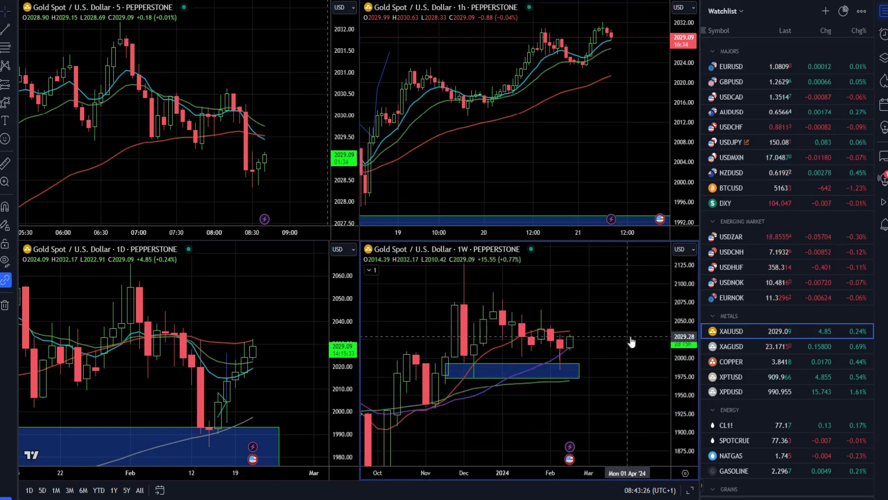
pyautogui.click(562, 357)
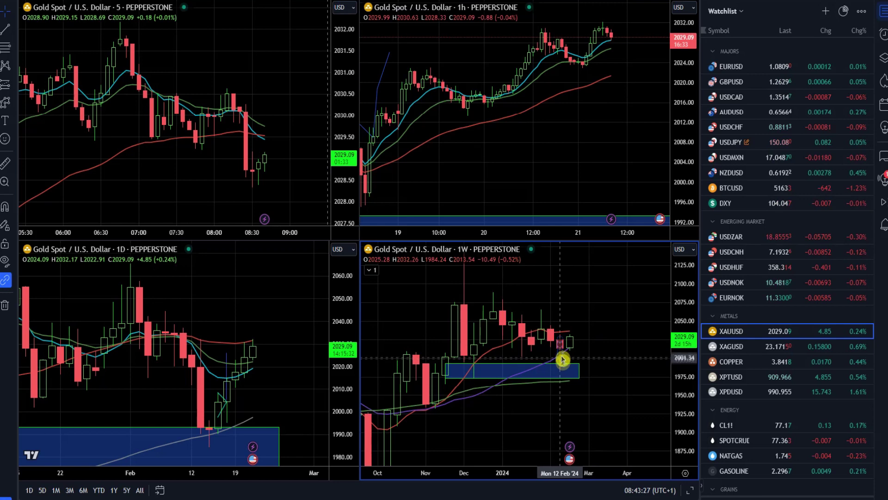
pyautogui.click(471, 375)
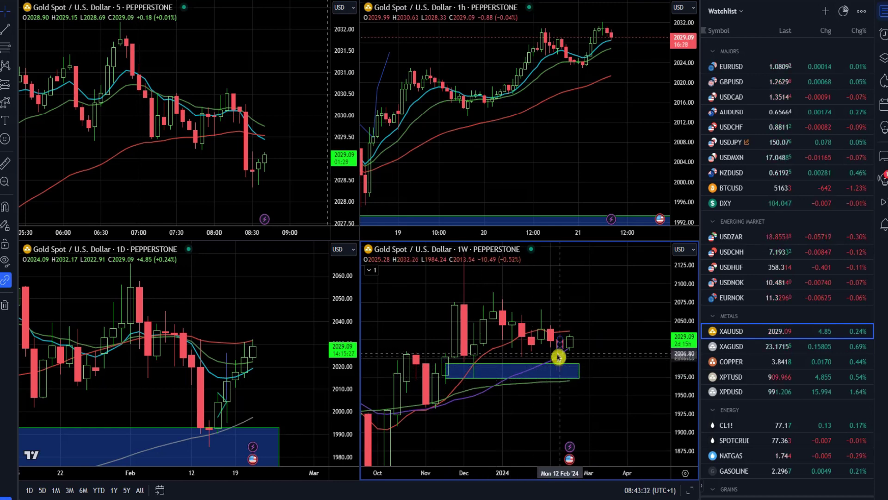
pyautogui.click(560, 360)
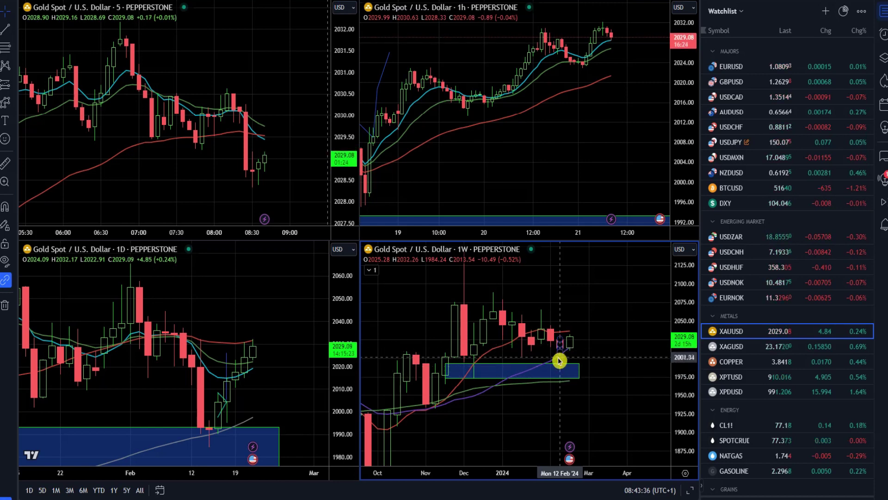
pyautogui.scroll(1, 559, 370)
pyautogui.click(546, 357)
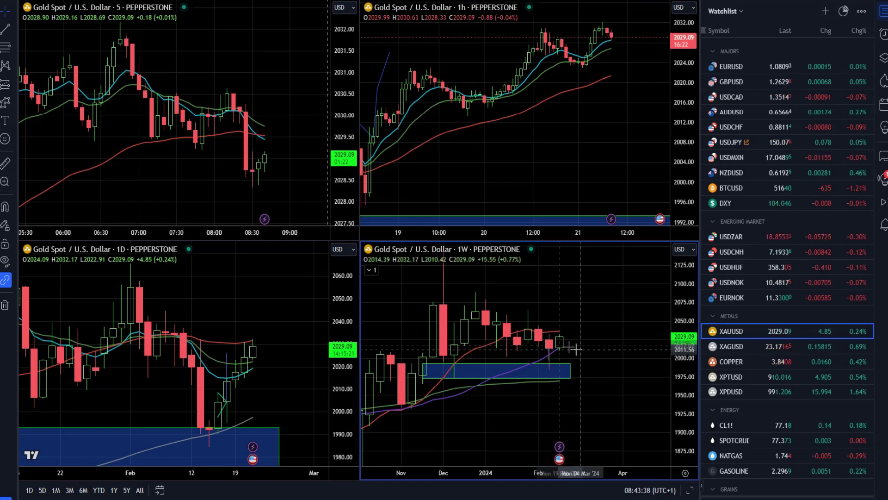
pyautogui.click(550, 364)
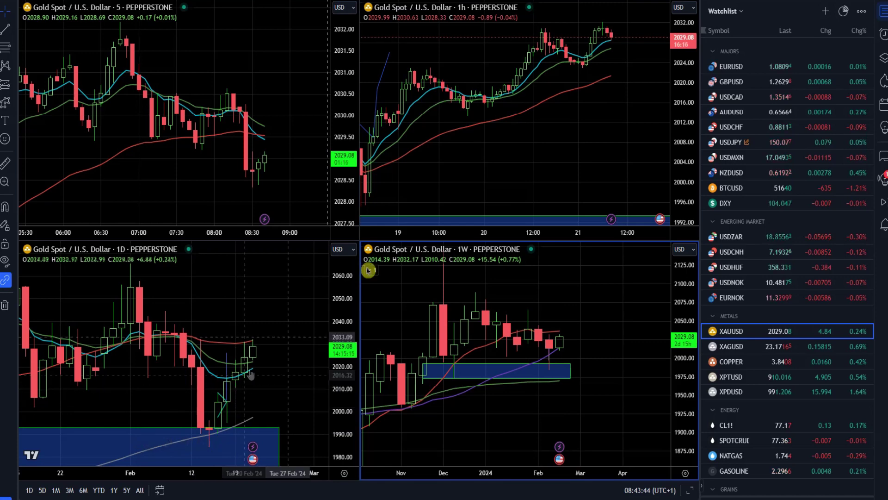
# Step: Review the gold 1-hour and 5-minute charts, and place a horizontal ray at 2044.27 on the weekly chart, anchored at 11 Dec 2023
pyautogui.scroll(-2, 554, 95)
pyautogui.moveTo(511, 111); pyautogui.dragTo(506, 125)
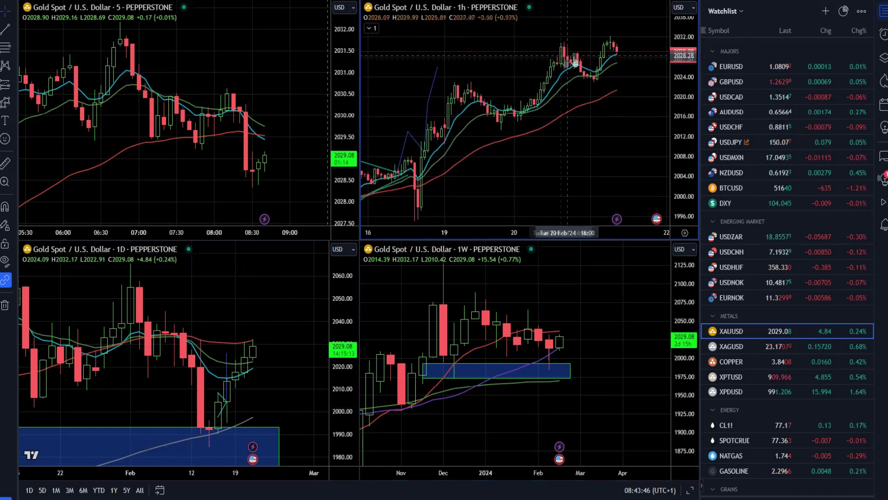
pyautogui.scroll(-3, 250, 143)
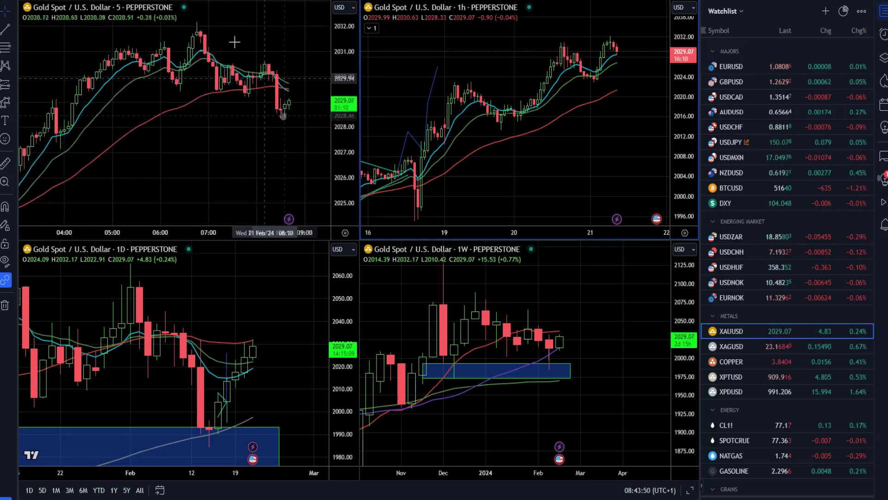
pyautogui.click(548, 273)
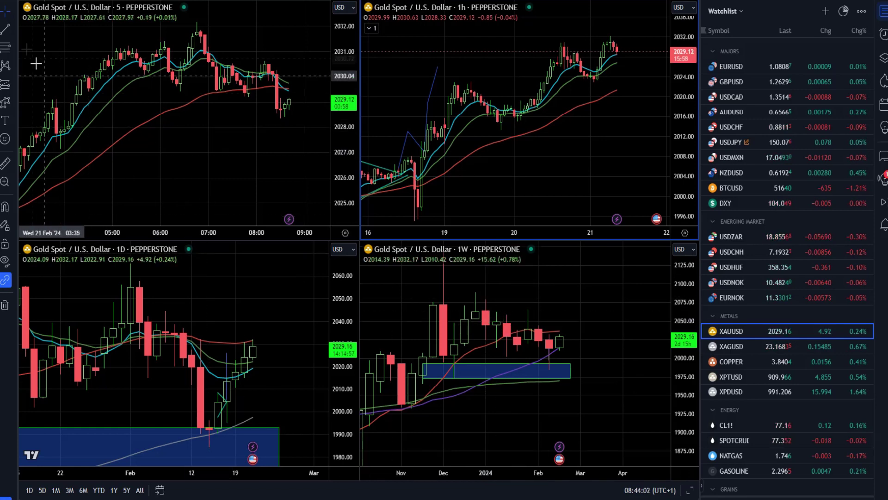
pyautogui.click(13, 29)
pyautogui.click(45, 162)
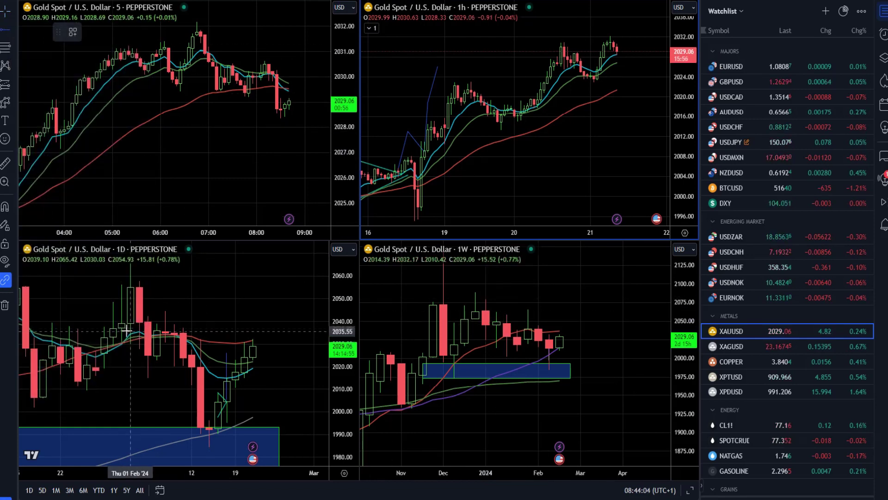
pyautogui.click(449, 325)
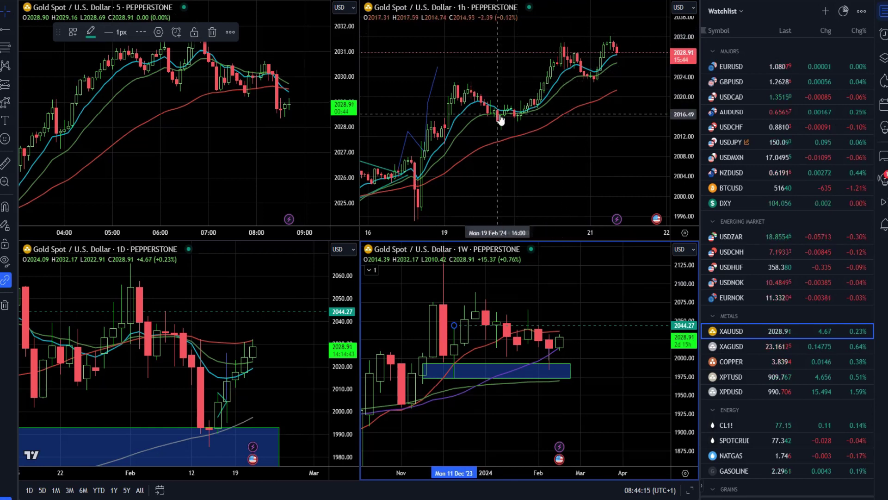
# Step: Draw two short falling lines on the gold 1-hour chart, from the 19 February swing high and from the 20 February swing high
pyautogui.click(438, 3)
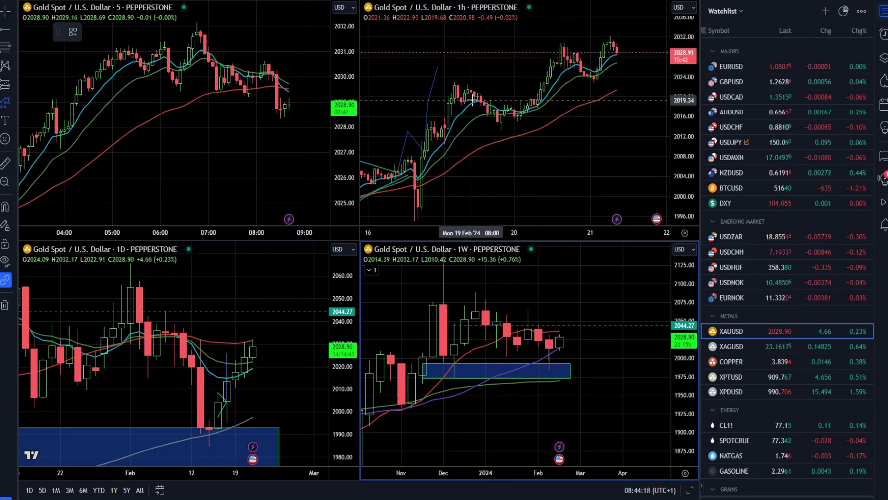
pyautogui.click(470, 84)
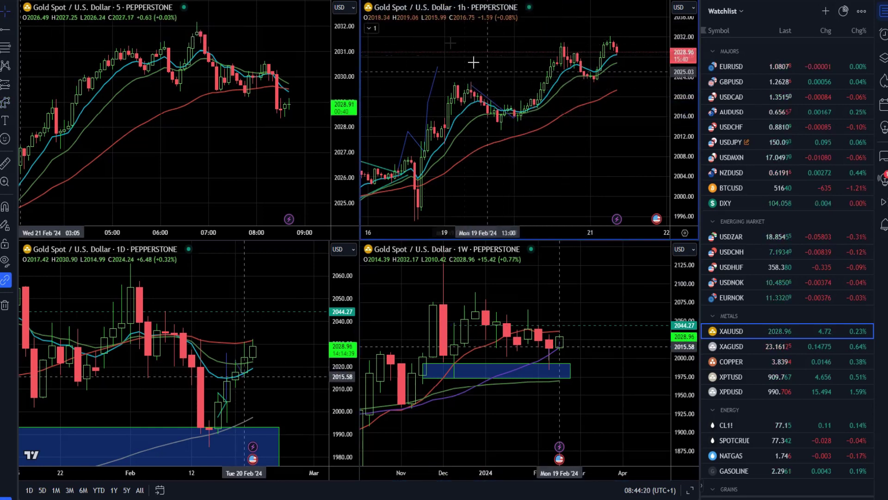
pyautogui.click(564, 43)
pyautogui.click(613, 76)
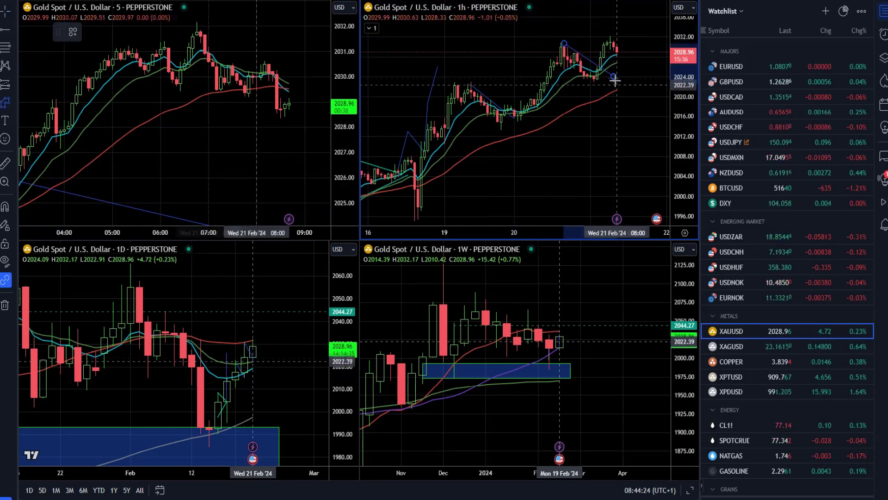
pyautogui.click(544, 154)
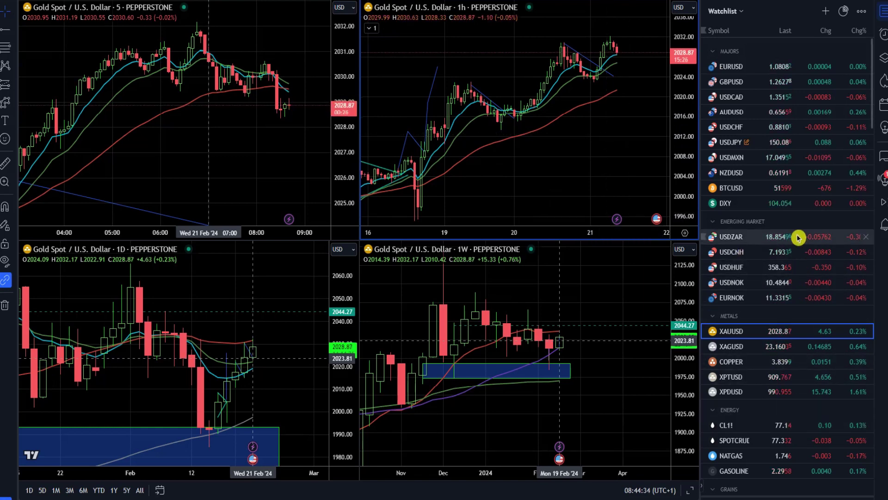
# Step: Switch the charts to SPOTCRUDE and examine the latest daily candles against the moving averages
pyautogui.click(741, 440)
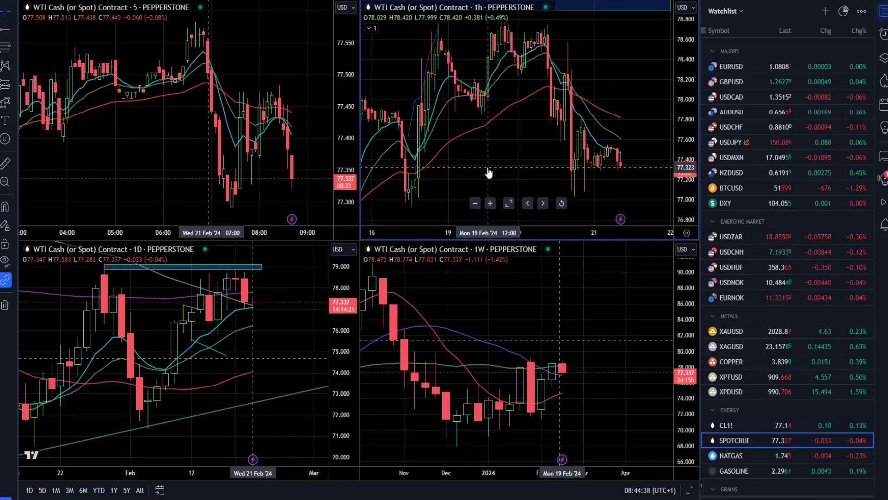
pyautogui.moveTo(334, 345); pyautogui.dragTo(339, 250)
pyautogui.moveTo(306, 293); pyautogui.dragTo(308, 355)
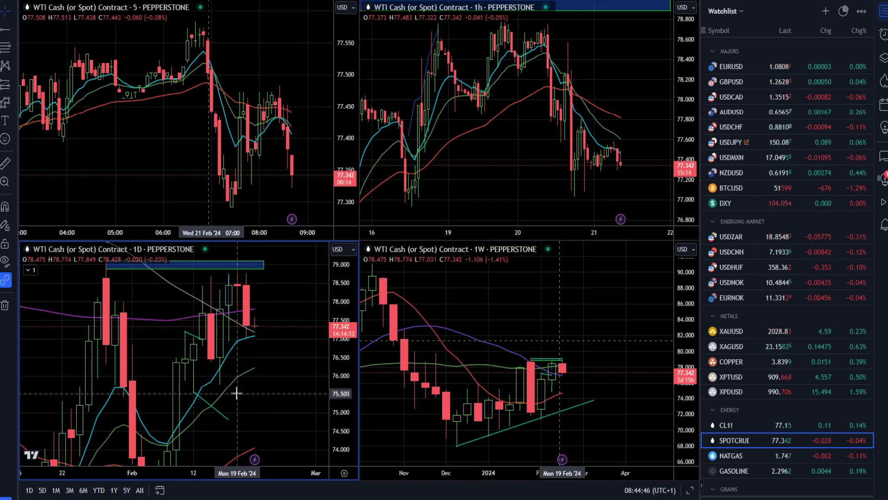
pyautogui.click(199, 394)
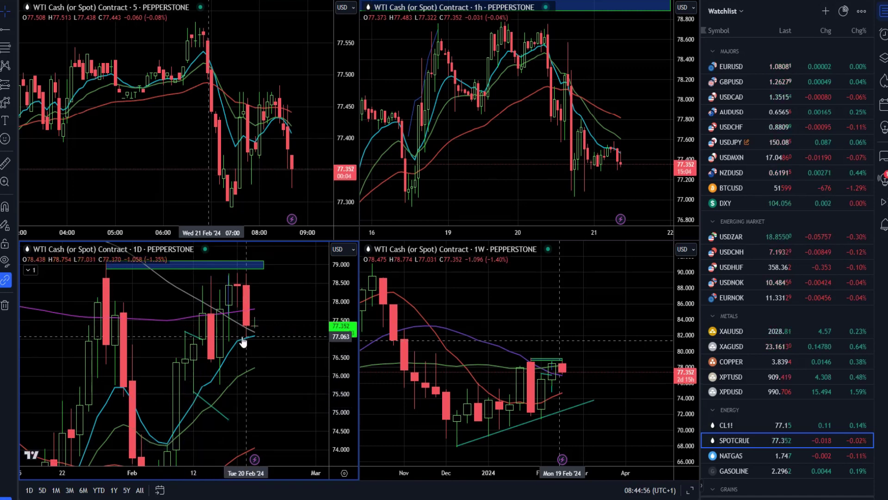
pyautogui.click(197, 395)
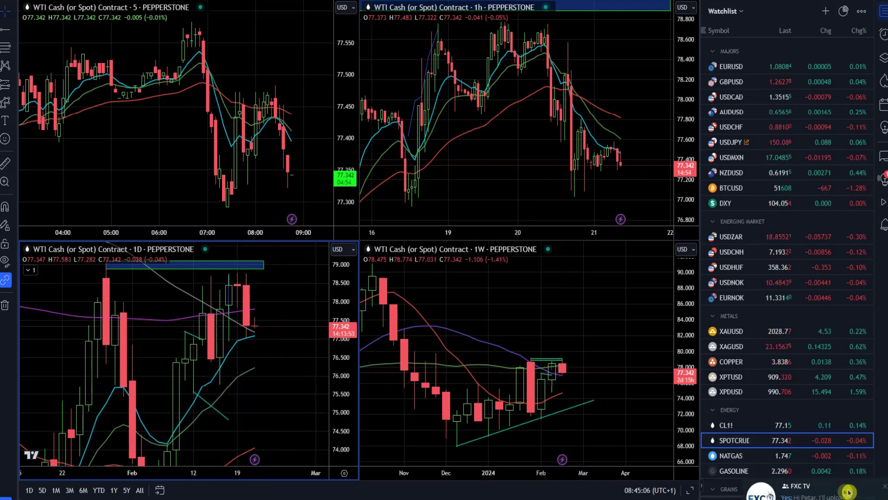
pyautogui.click(885, 488)
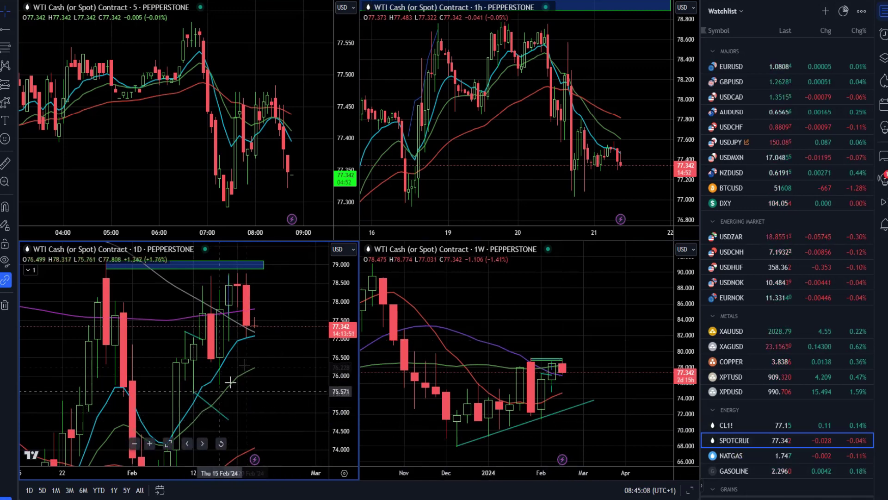
# Step: Compare the blue resistance zone near 79.000 on the crude daily chart with the weekly candles above the rising trend line
pyautogui.moveTo(287, 323); pyautogui.dragTo(291, 353)
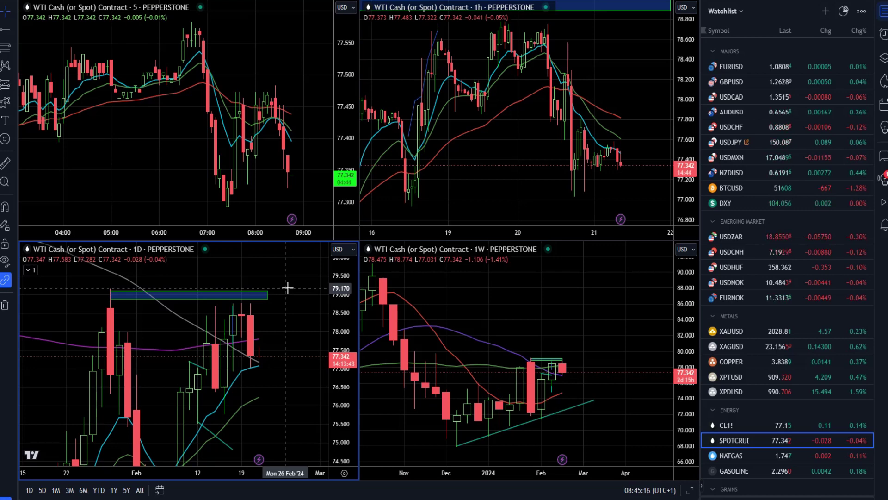
pyautogui.moveTo(287, 288); pyautogui.dragTo(292, 321)
pyautogui.scroll(-3, 574, 333)
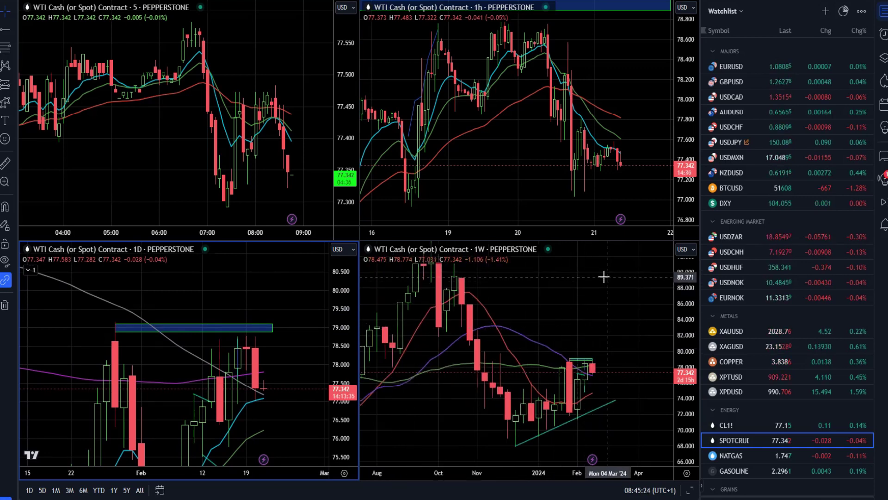
pyautogui.moveTo(605, 274); pyautogui.dragTo(603, 280)
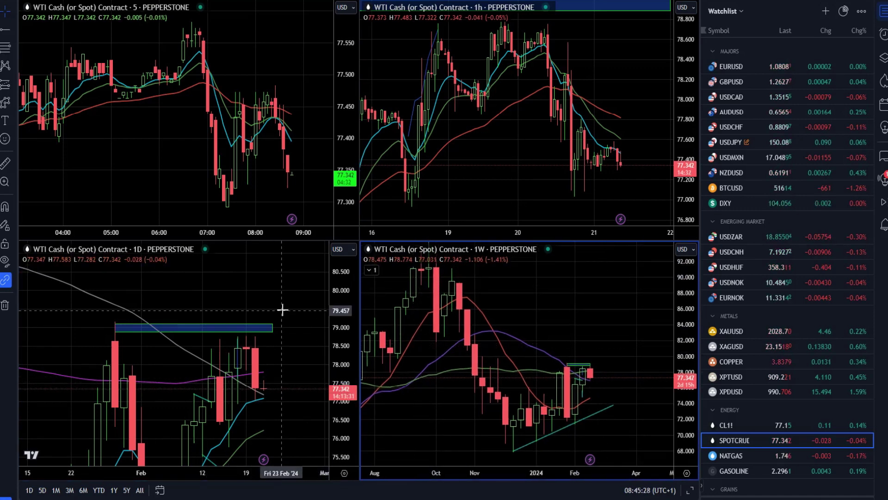
pyautogui.moveTo(290, 361); pyautogui.dragTo(298, 294)
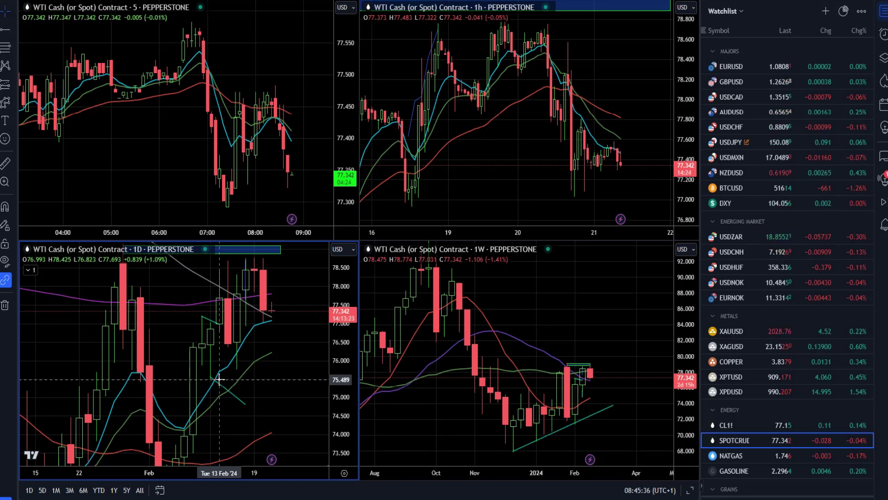
pyautogui.scroll(1, 264, 324)
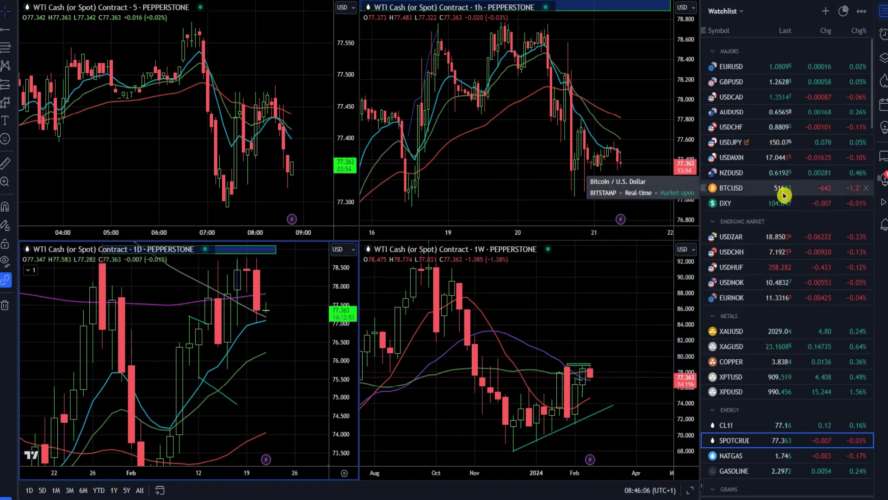
# Step: Switch the charts to NAS100USD and enlarge the most recent 1-hour candles
pyautogui.scroll(-8, 787, 307)
pyautogui.click(787, 274)
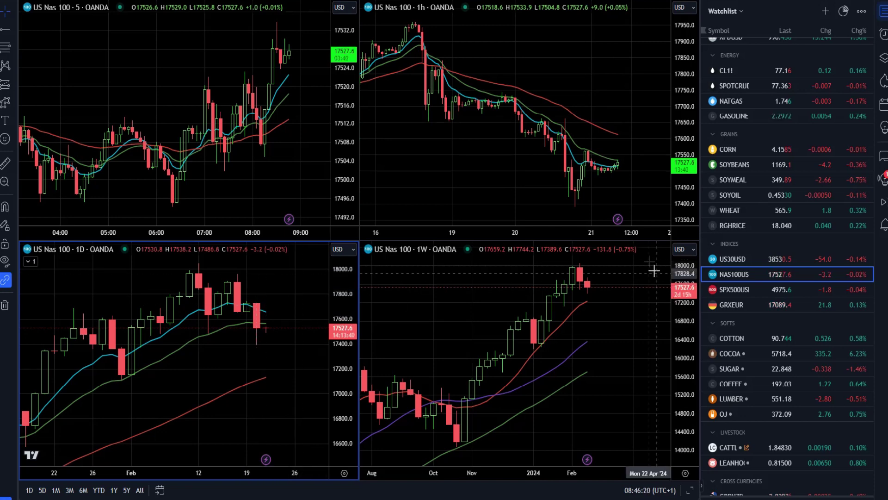
pyautogui.scroll(4, 608, 83)
pyautogui.moveTo(684, 130); pyautogui.dragTo(684, 86)
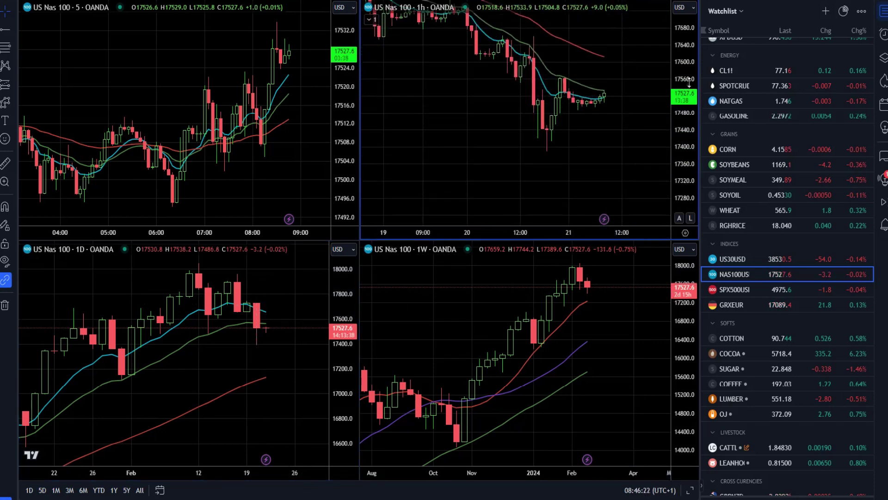
# Step: Try to draw a price path starting just below the 20 February low on the Nasdaq 100 1-hour chart
pyautogui.hotkey('alt', 'shift', 'r')
pyautogui.click(520, 160)
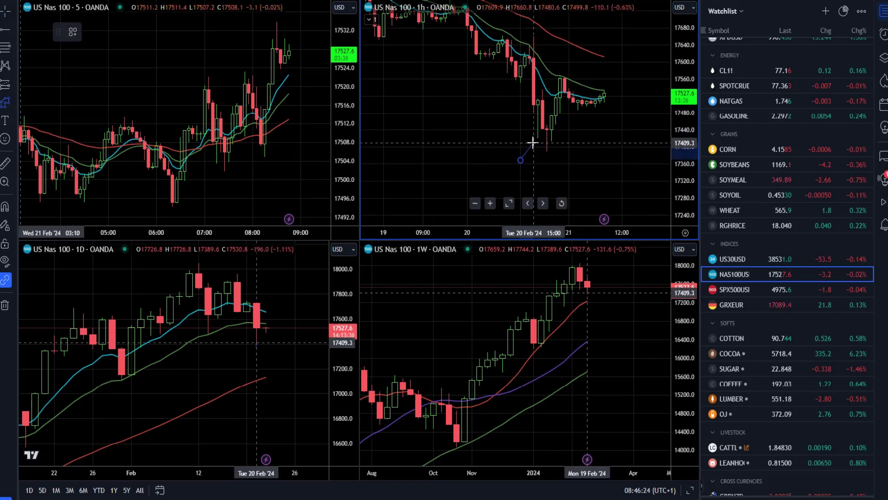
pyautogui.click(534, 143)
pyautogui.doubleClick(590, 164)
pyautogui.moveTo(591, 164); pyautogui.dragTo(542, 148)
pyautogui.rightClick(547, 110)
pyautogui.click(537, 137)
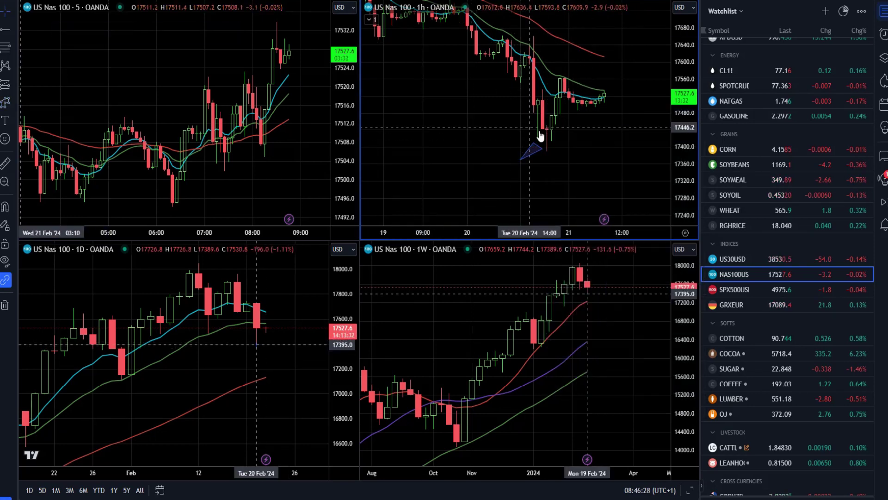
# Step: Draw a zigzag path on the Nasdaq 100 1-hour chart from the 20 February low through the rebound high and pullback low to about 17610
pyautogui.moveTo(684, 157); pyautogui.dragTo(684, 51)
pyautogui.moveTo(646, 118); pyautogui.dragTo(647, 131)
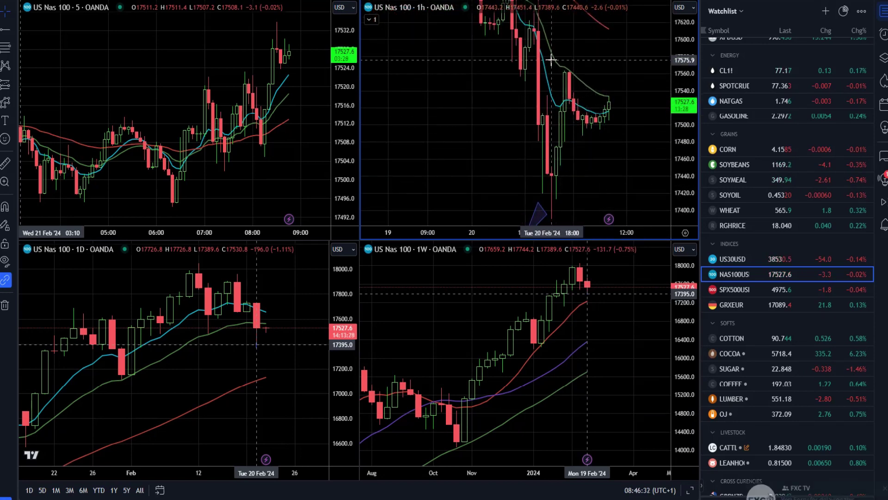
pyautogui.click(884, 486)
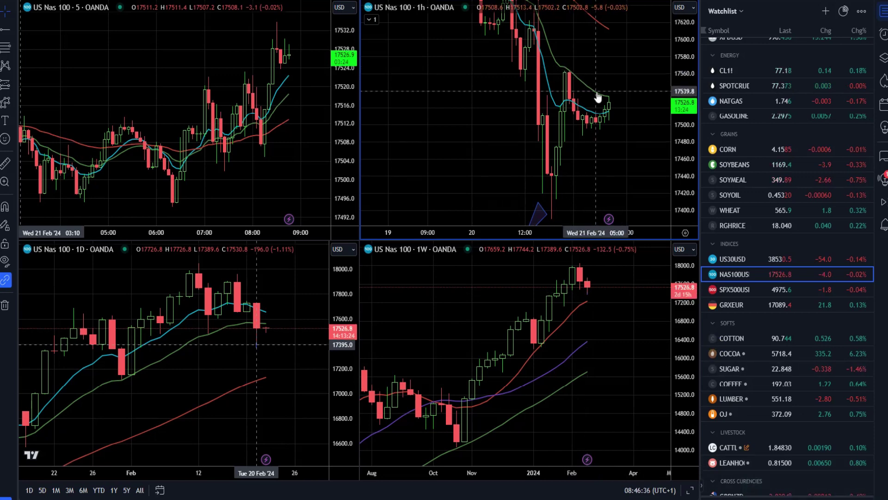
pyautogui.scroll(2, 596, 91)
pyautogui.moveTo(619, 88); pyautogui.dragTo(618, 108)
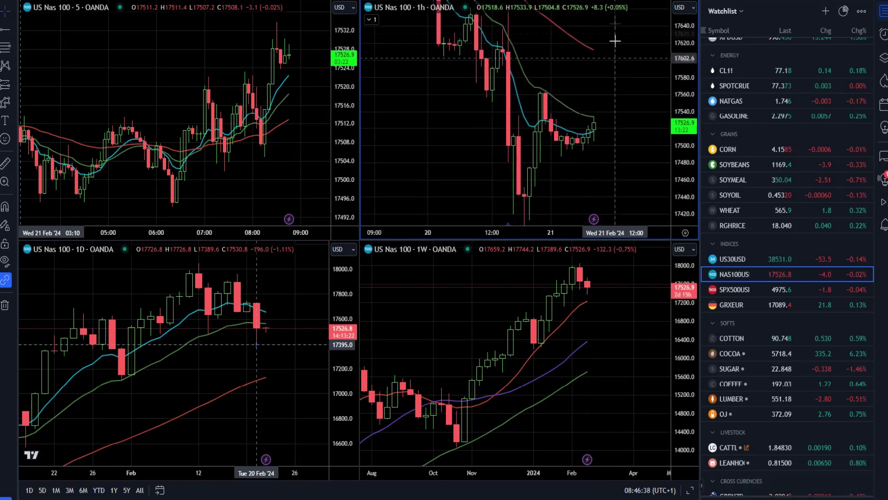
pyautogui.moveTo(601, 67); pyautogui.dragTo(602, 39)
pyautogui.moveTo(691, 33); pyautogui.dragTo(692, 86)
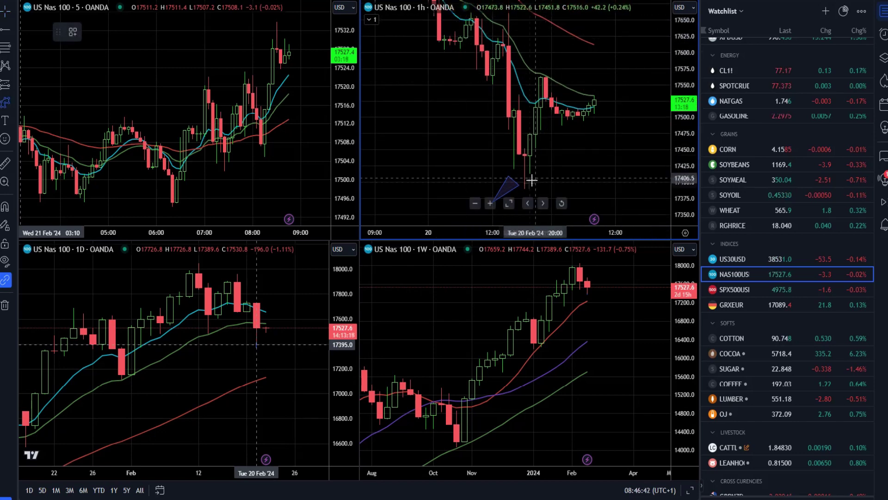
pyautogui.click(541, 76)
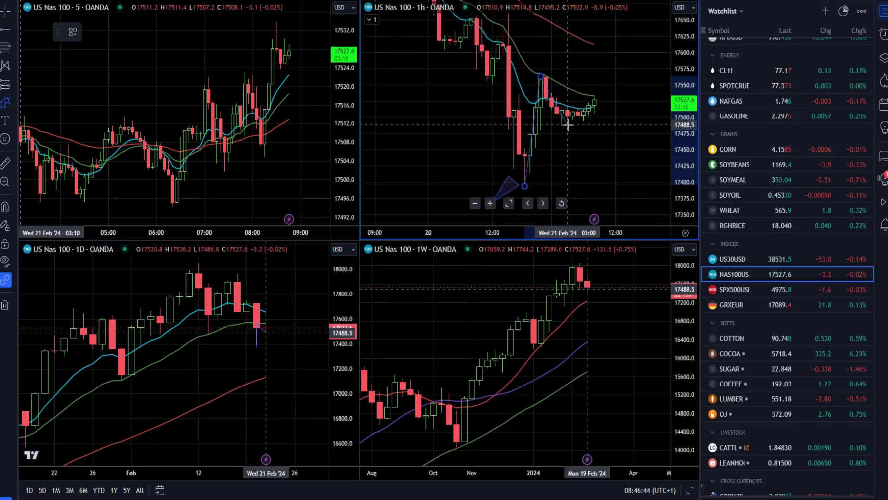
pyautogui.click(568, 125)
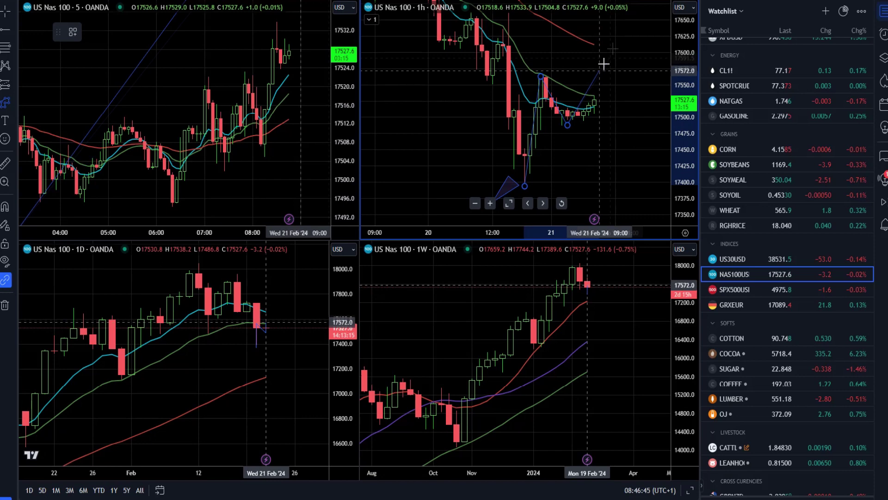
pyautogui.doubleClick(615, 43)
pyautogui.moveTo(577, 52); pyautogui.dragTo(581, 71)
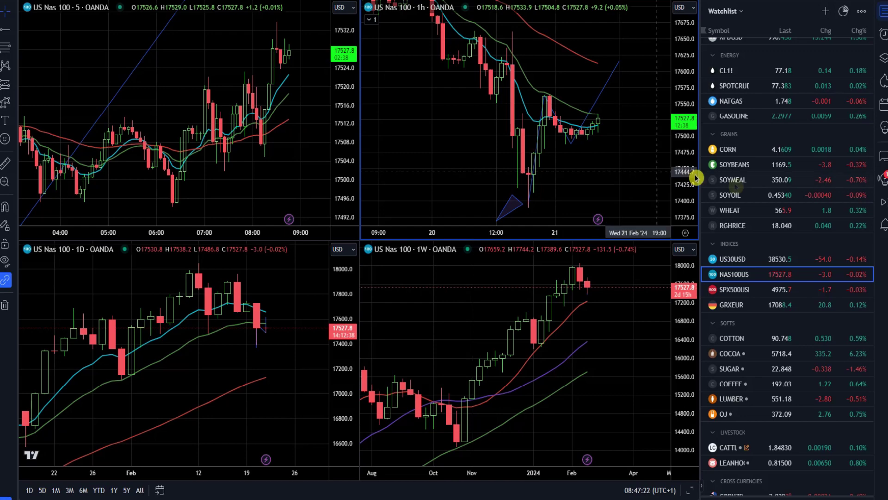
# Step: Switch the charts to BTCUSD and examine the daily candles around the 52200 and 49221 levels
pyautogui.scroll(8, 769, 224)
pyautogui.click(771, 190)
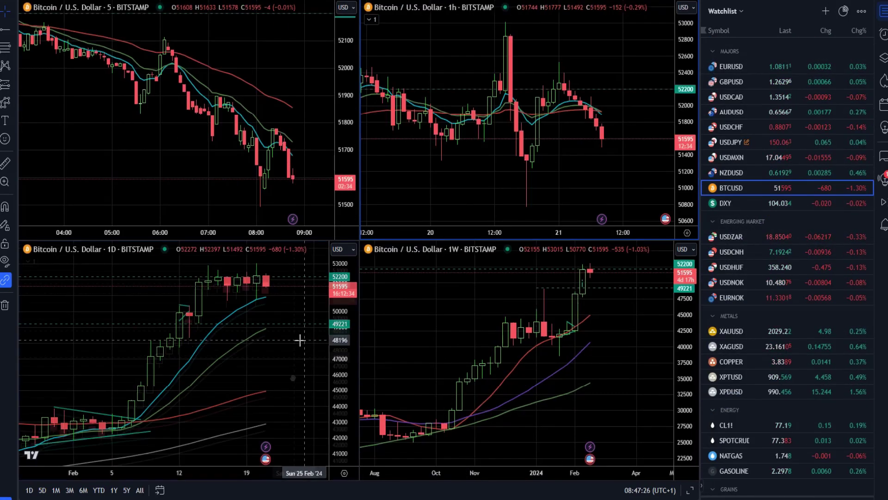
pyautogui.moveTo(300, 340); pyautogui.dragTo(295, 372)
pyautogui.scroll(-4, 541, 157)
pyautogui.scroll(-5, 509, 78)
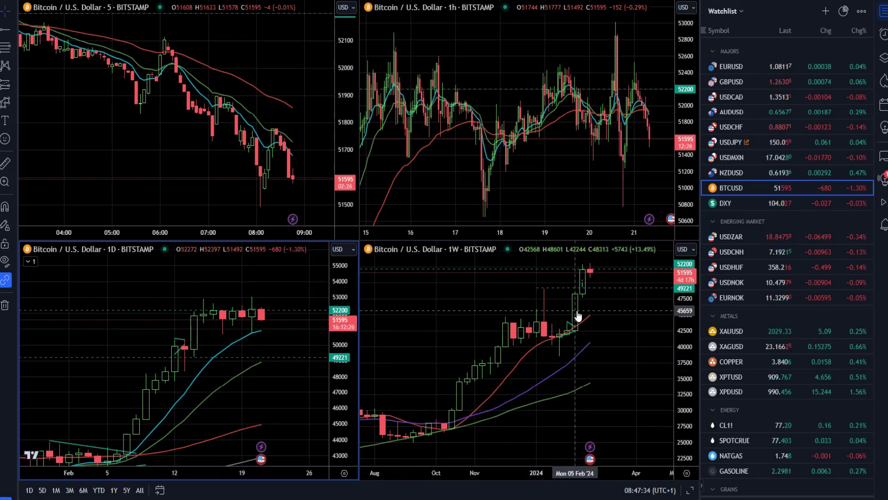
pyautogui.moveTo(344, 324); pyautogui.dragTo(354, 268)
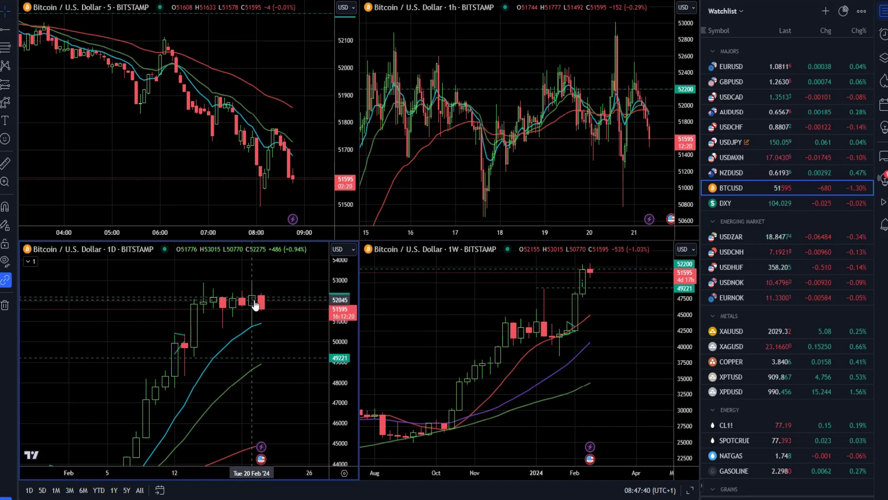
# Step: Enlarge the Bitcoin weekly chart and examine the latest candles and the price area above the 52200 level
pyautogui.moveTo(625, 337); pyautogui.dragTo(694, 316)
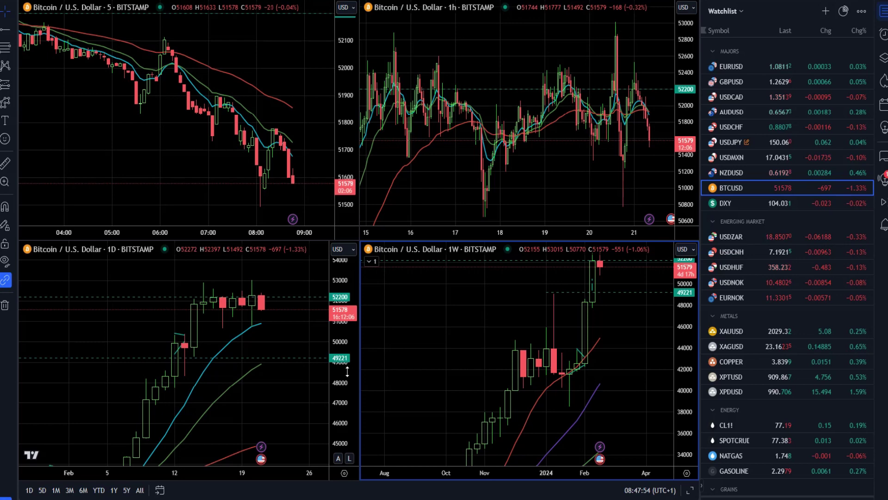
pyautogui.moveTo(501, 309); pyautogui.dragTo(497, 343)
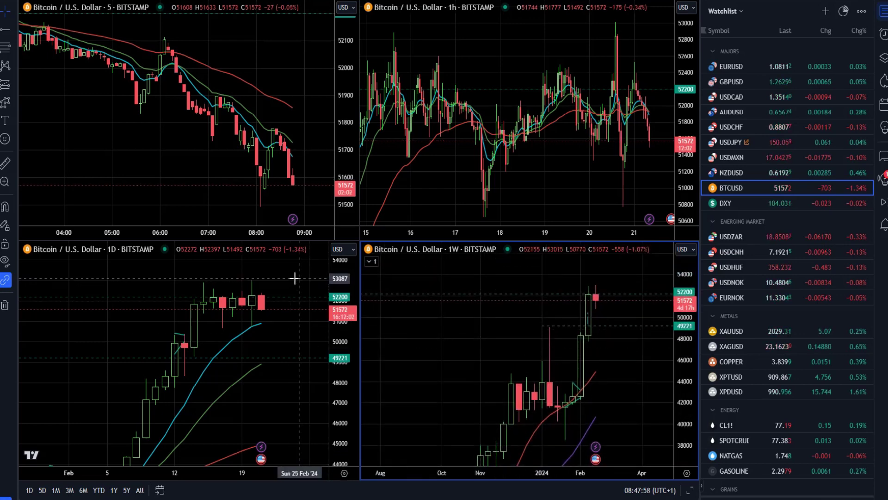
pyautogui.moveTo(458, 368); pyautogui.dragTo(469, 417)
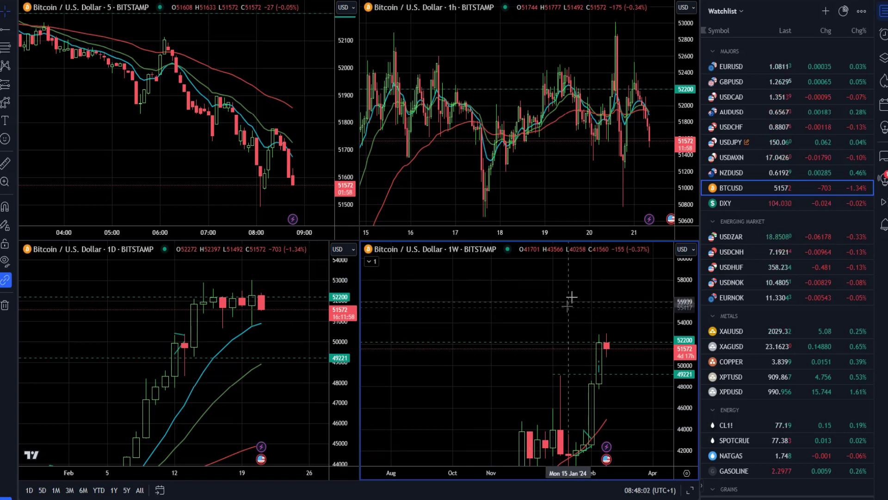
# Step: Switch the charts to DXY and draw a thin rectangle zone at about 104.15 along the 1-hour lows, extending past the latest candle
pyautogui.click(772, 203)
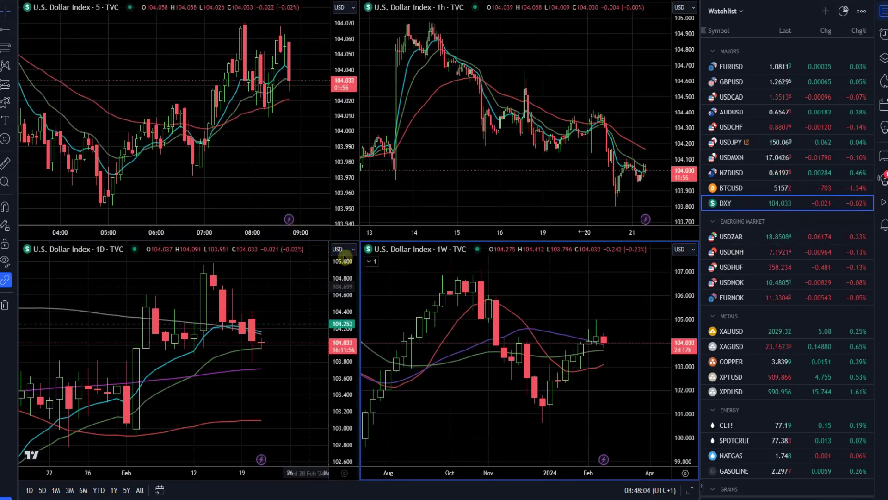
pyautogui.moveTo(571, 155); pyautogui.dragTo(557, 155)
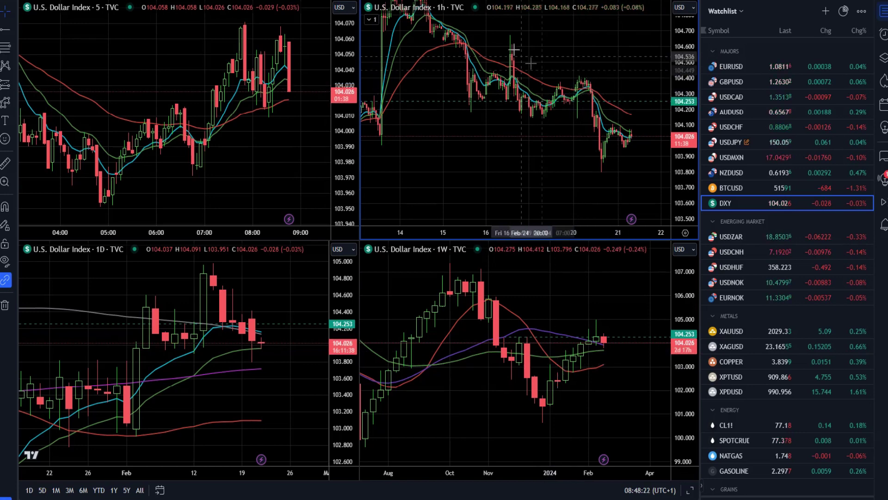
pyautogui.click(407, 2)
pyautogui.click(469, 116)
pyautogui.moveTo(552, 112); pyautogui.dragTo(644, 116)
pyautogui.click(529, 176)
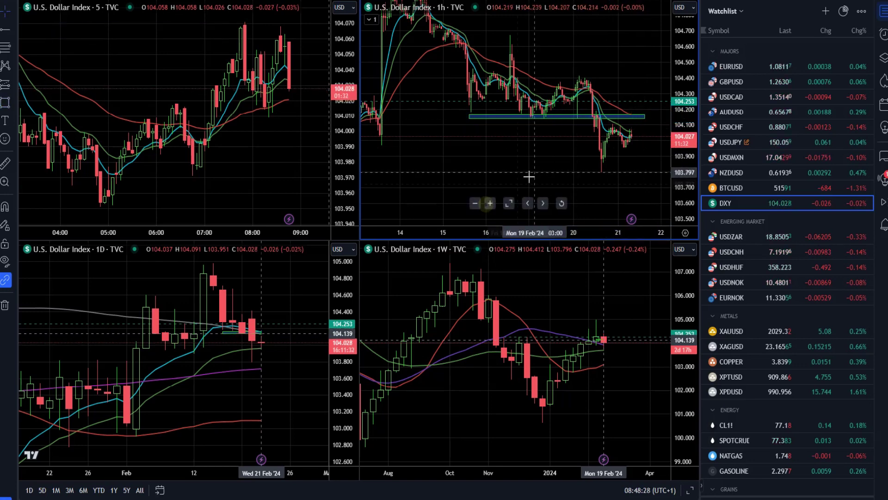